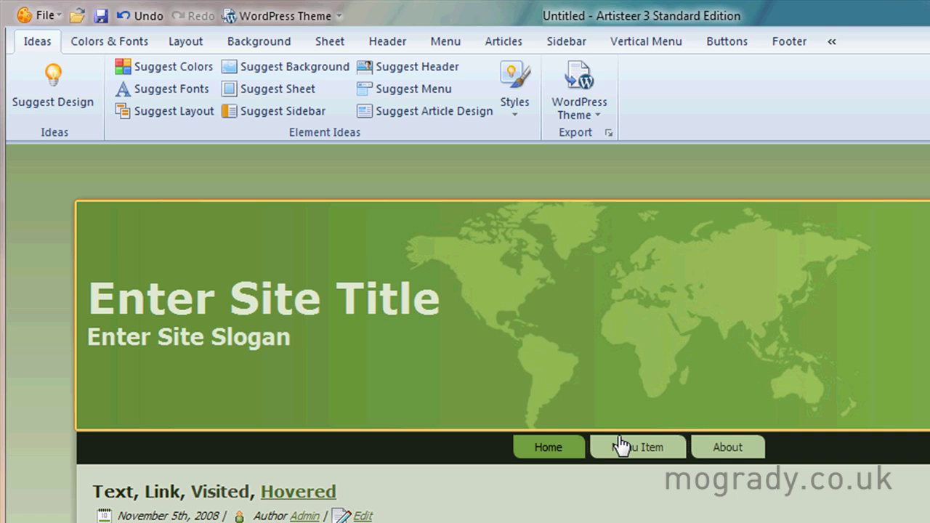
Get ready to change the colours and fonts of the green world-map theme.
mouse_move(622, 444)
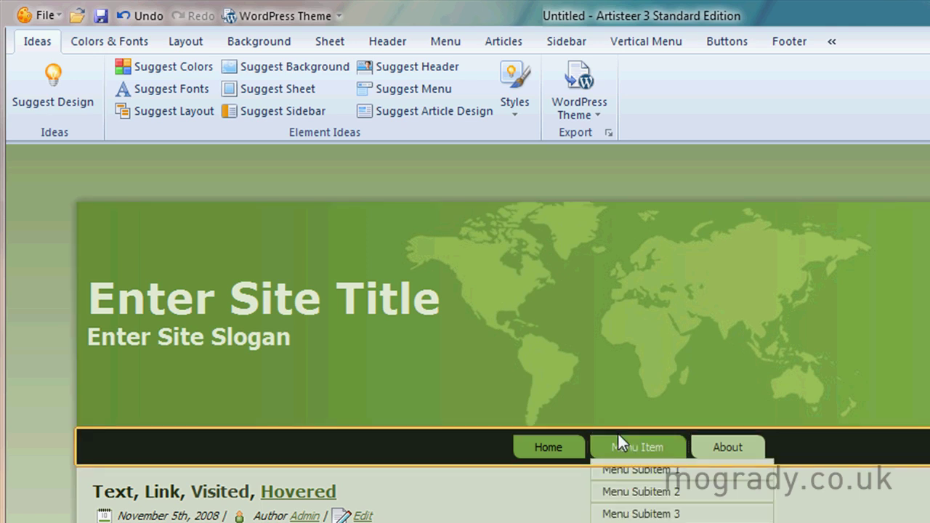
Preview the Cherry Jelly colour theme, then apply Sand Dune for a blue header.
left_click(111, 41)
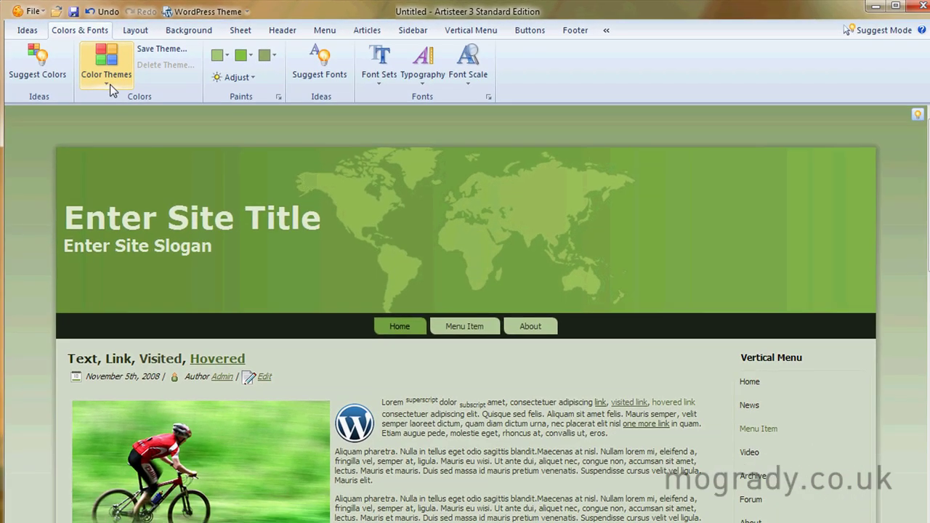
left_click(105, 81)
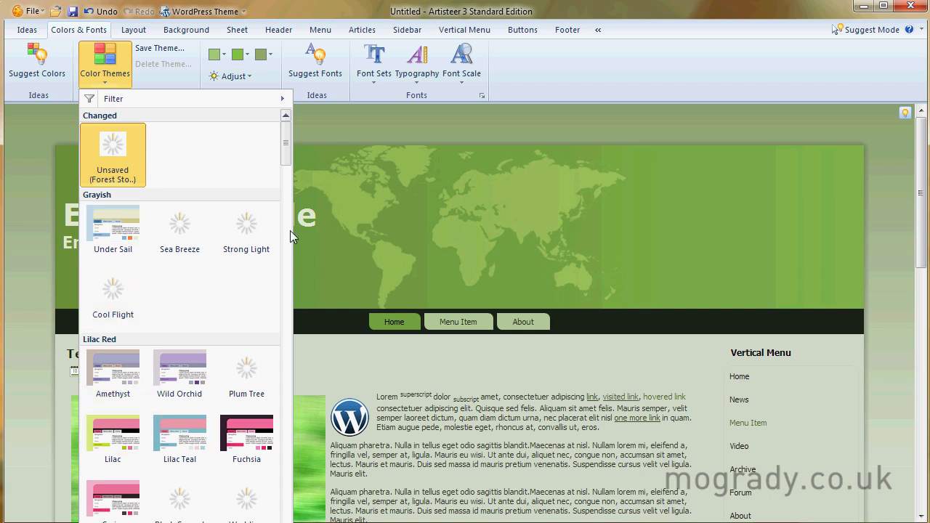
left_click_drag(281, 152, 282, 244)
left_click(180, 278)
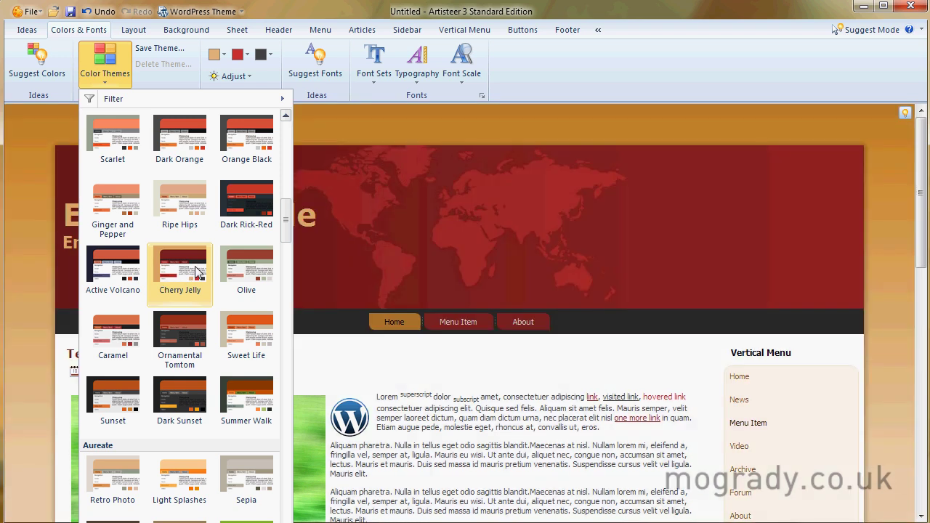
left_click_drag(285, 228, 284, 420)
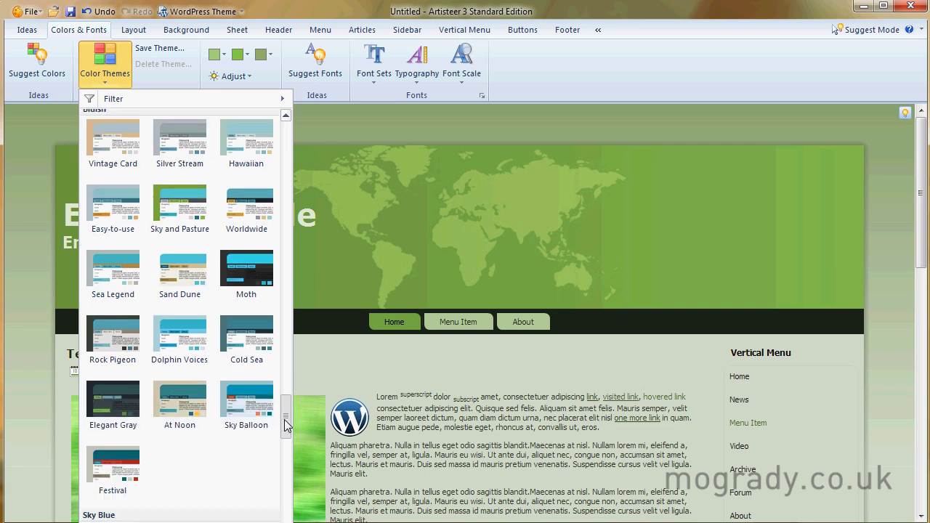
left_click(179, 268)
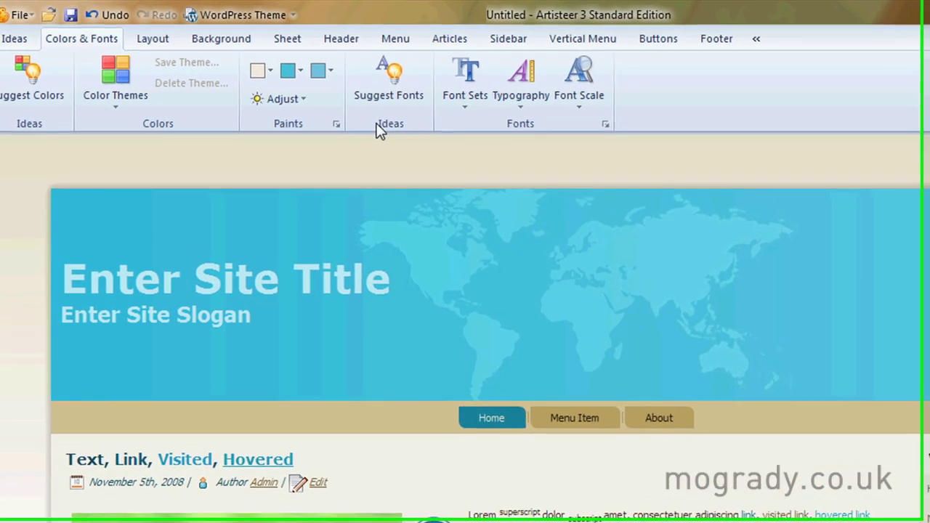
Look at the colour Adjust presets and close them without choosing one.
left_click(305, 102)
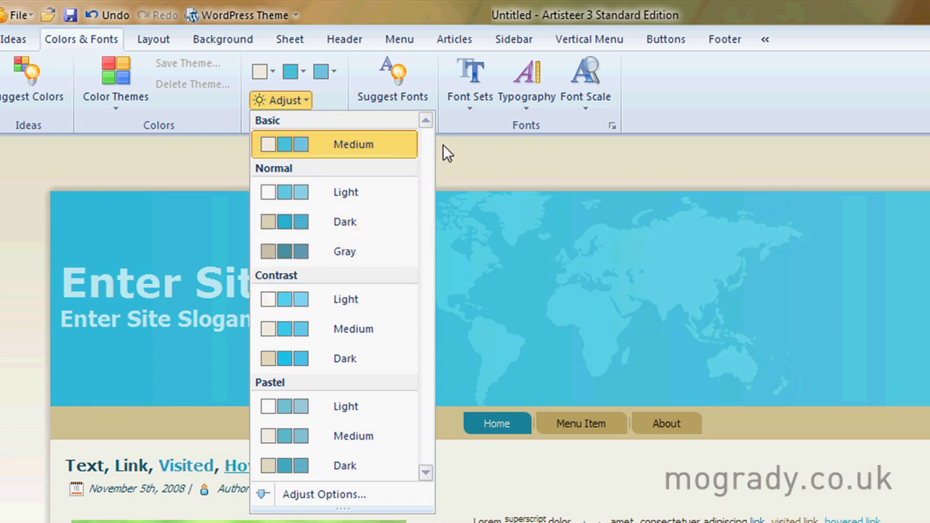
left_click(336, 100)
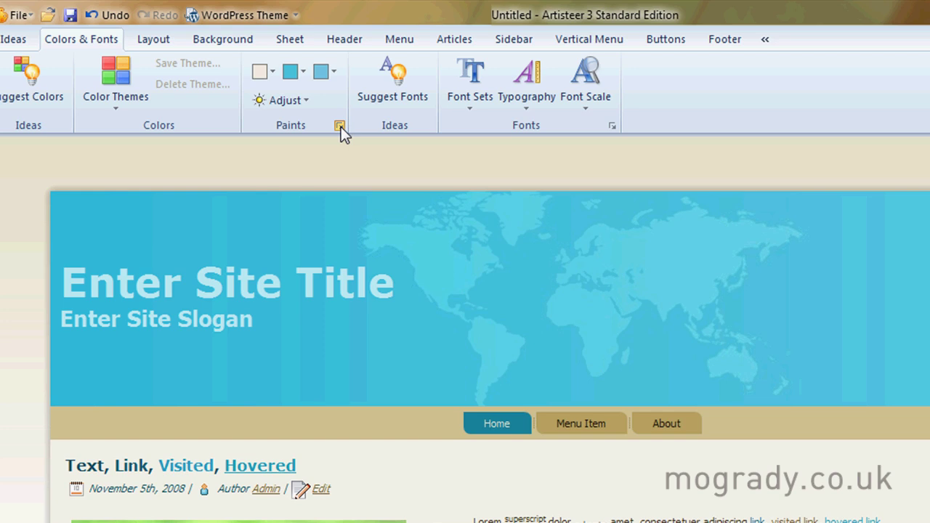
Preview Luminosity and Saturation changes in the Colors dialog, then cancel to keep Sand Dune colours.
left_click(339, 126)
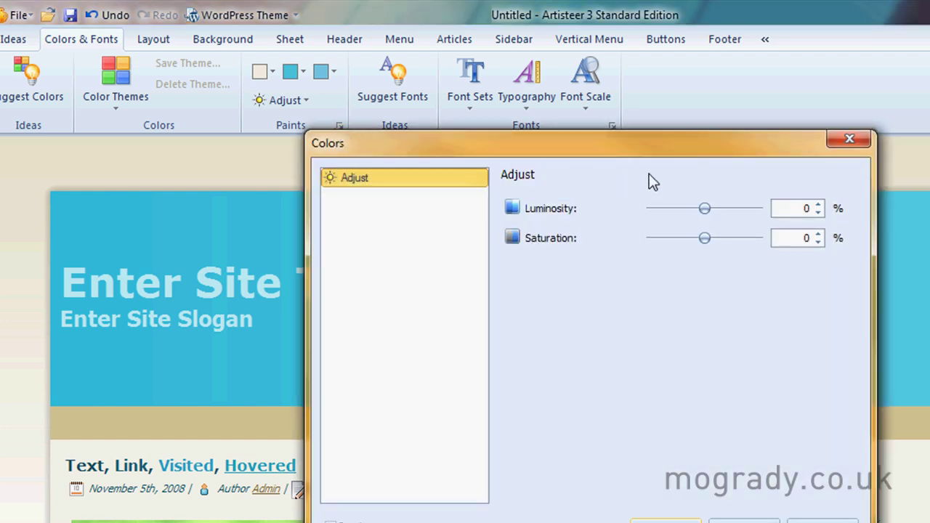
left_click_drag(635, 150, 696, 292)
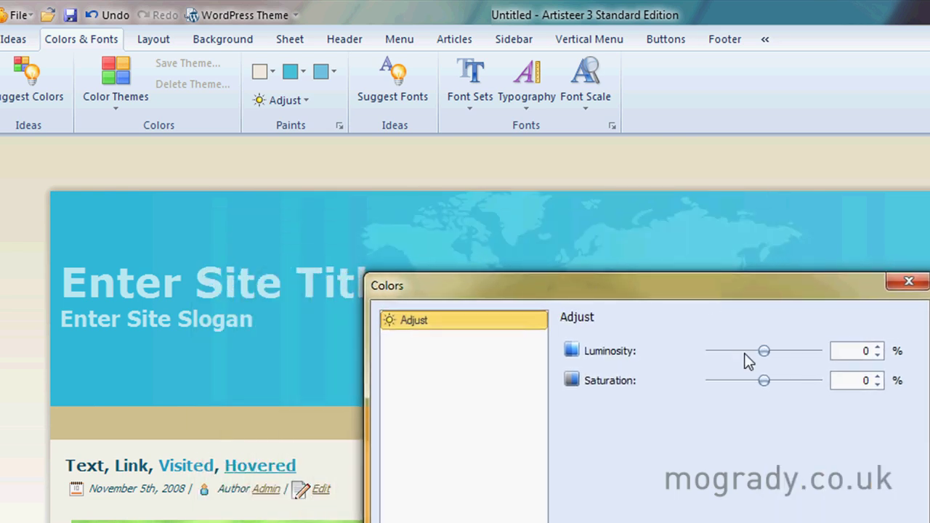
left_click_drag(764, 355, 804, 354)
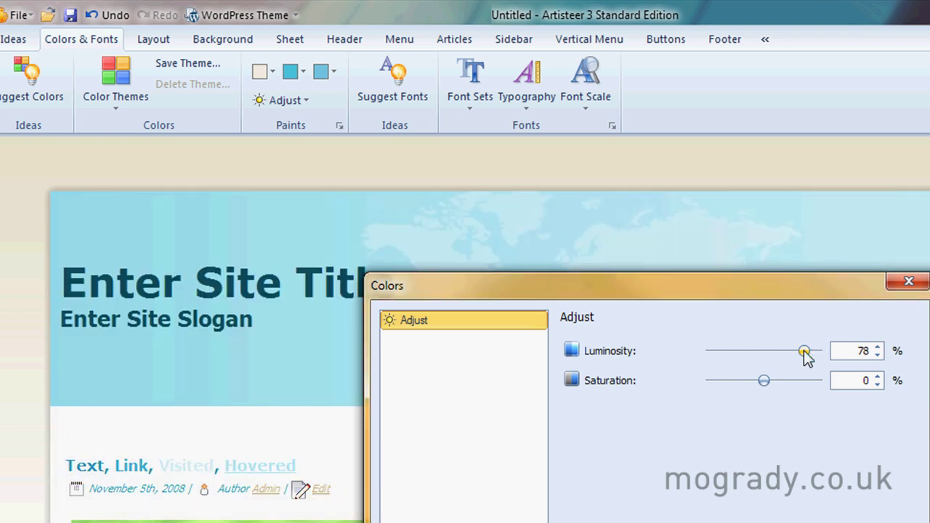
left_click_drag(804, 353, 728, 354)
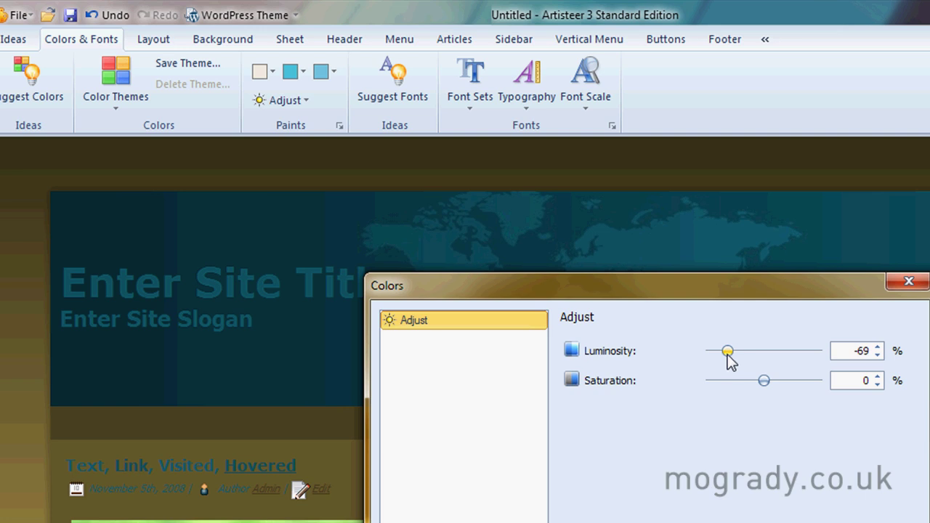
left_click_drag(727, 356, 813, 383)
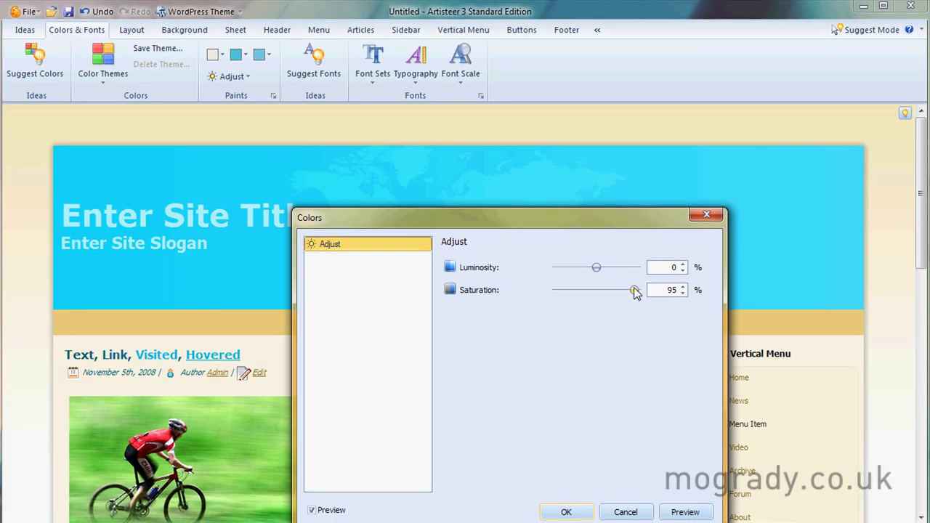
left_click_drag(636, 292, 557, 300)
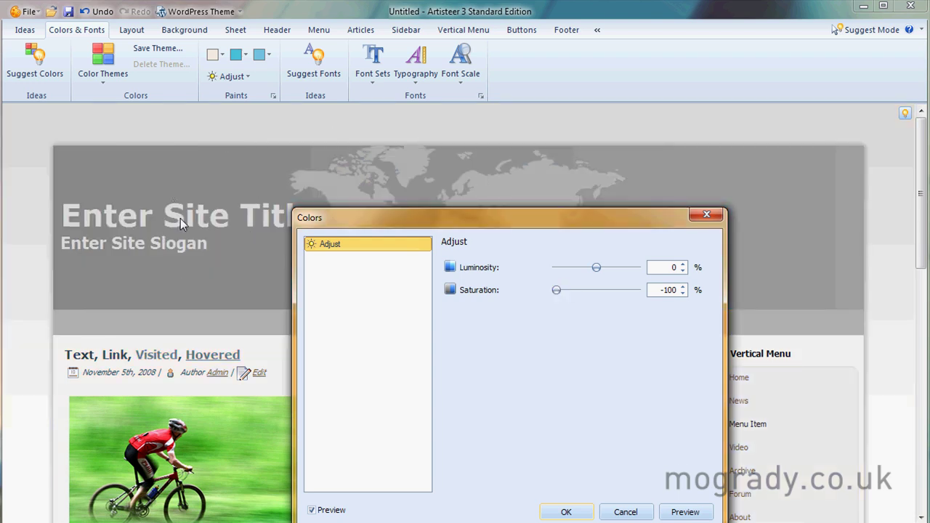
left_click_drag(557, 289, 599, 291)
left_click(638, 511)
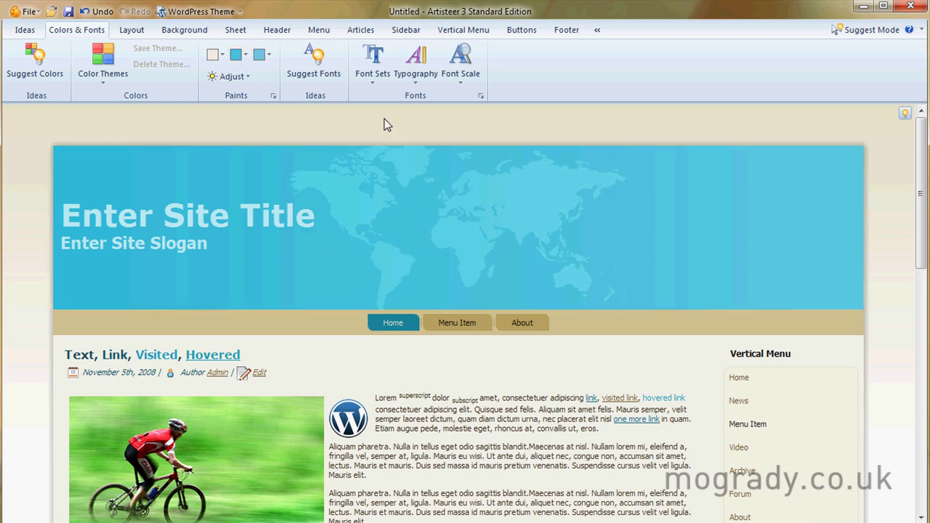
Have Artisteer suggest two different font combinations for the site.
left_click(320, 80)
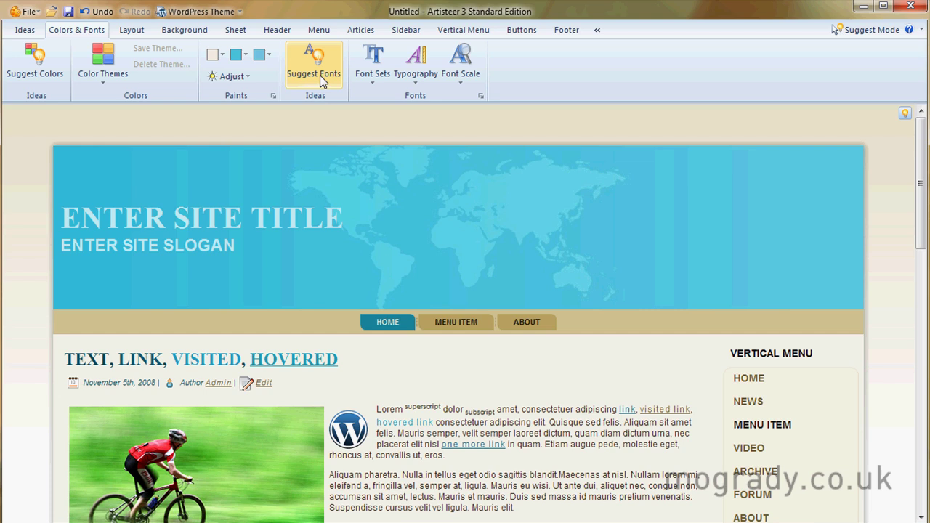
left_click(319, 75)
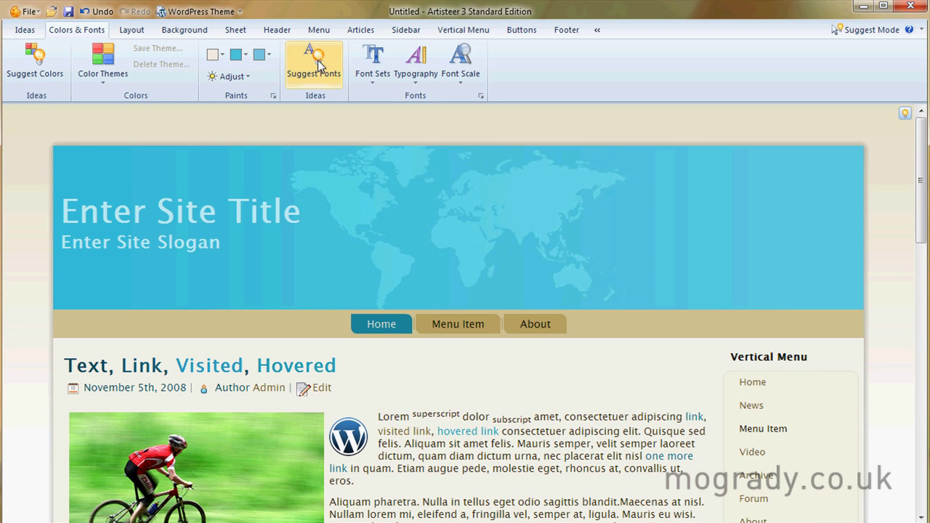
Try the Gothic Century Gothic font set, then switch to Popular Lucida Grande.
left_click(373, 81)
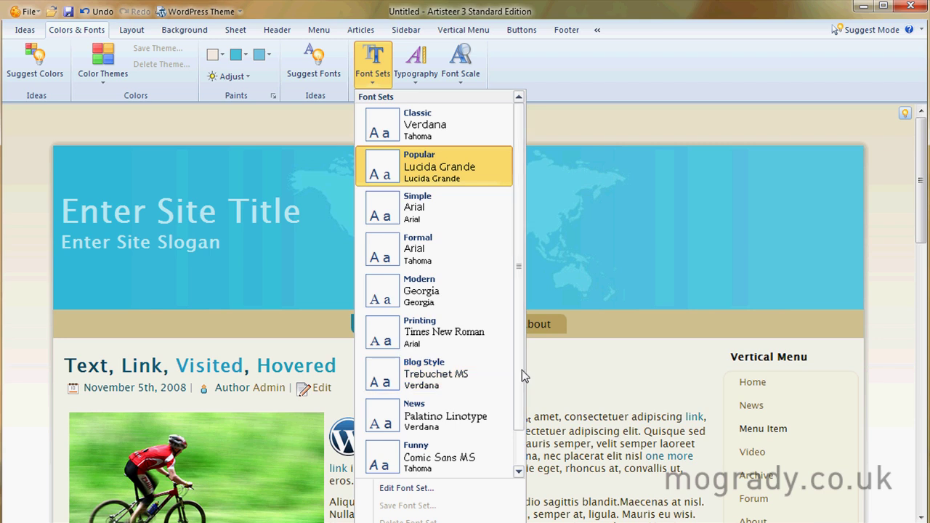
scroll(525, 393, "down", 1)
left_click(417, 462)
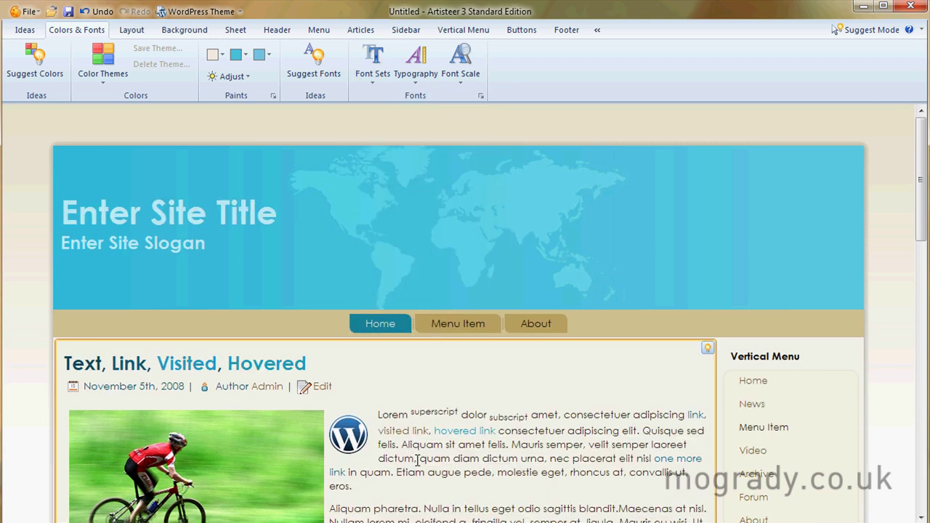
left_click(373, 77)
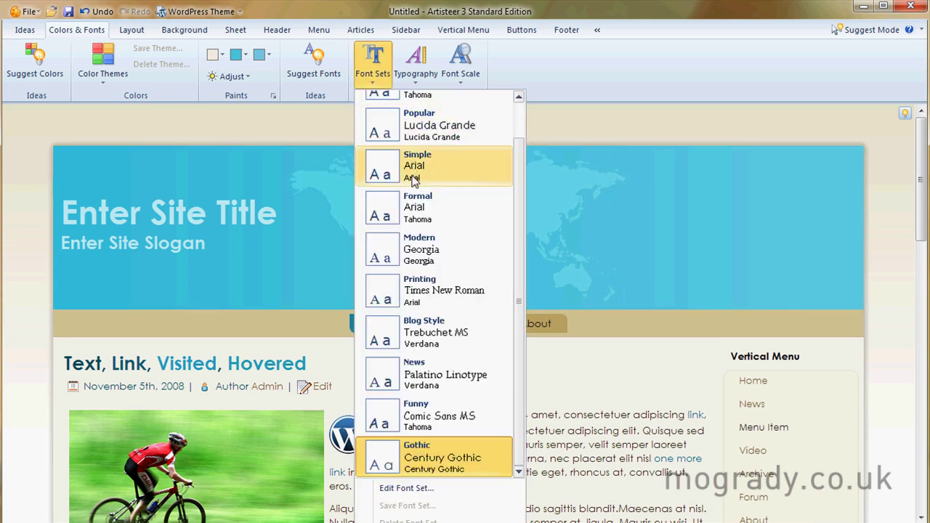
left_click(392, 127)
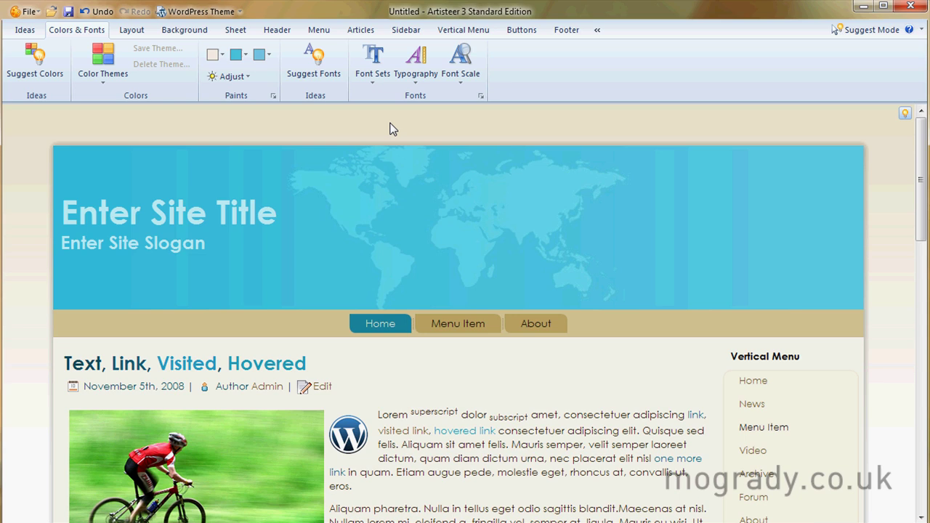
Choose the Simple preset from the Typography gallery.
left_click(418, 84)
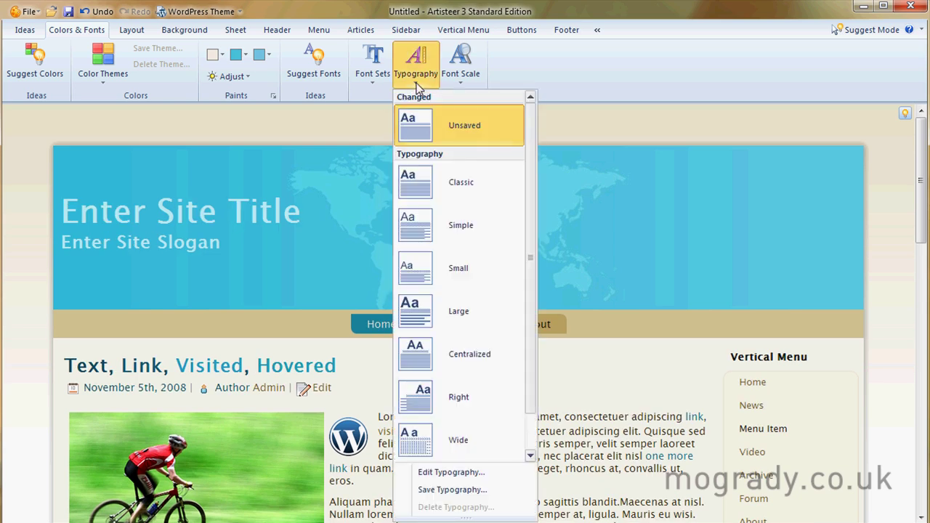
left_click_drag(531, 166, 536, 217)
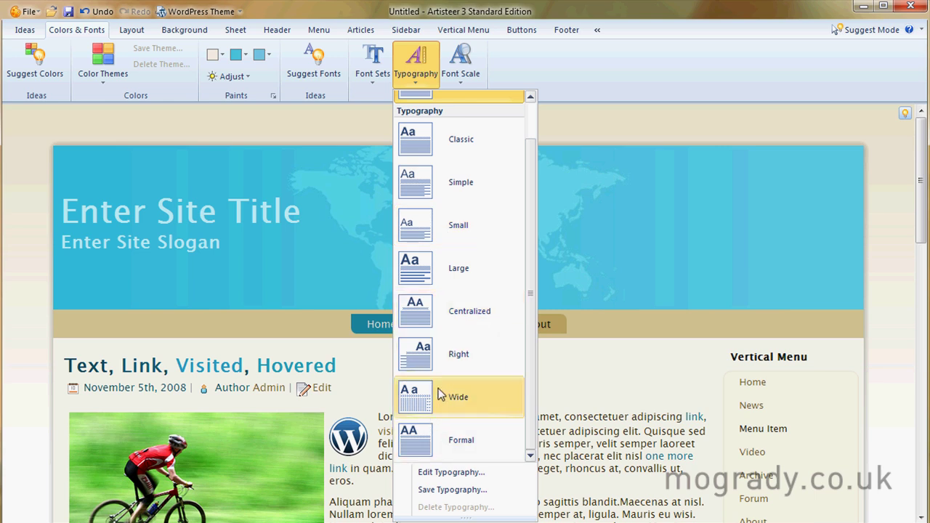
left_click(423, 188)
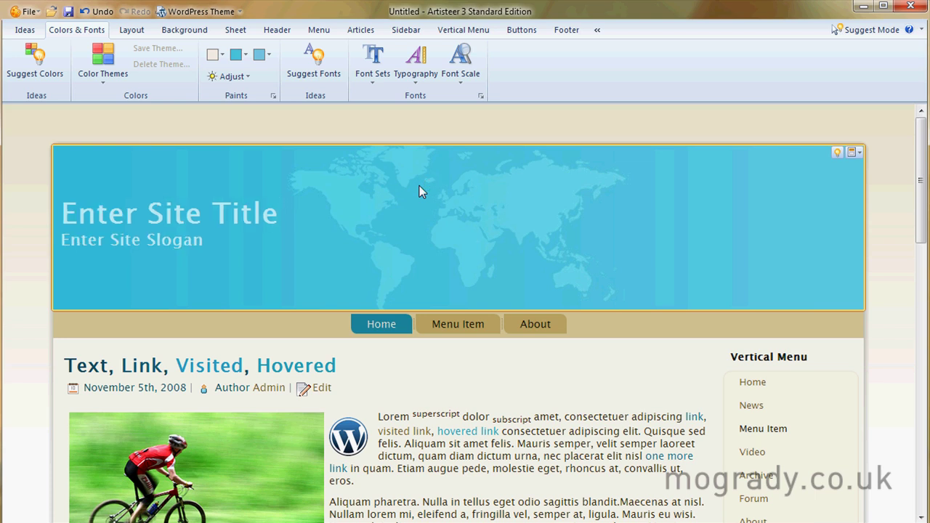
Try font scales of 90% and 130%, then settle on 110%.
left_click(461, 81)
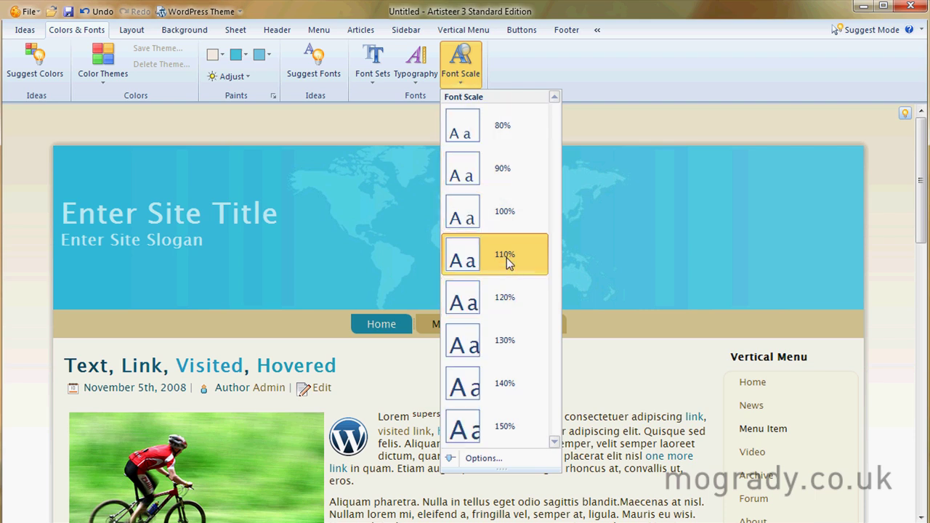
left_click(500, 169)
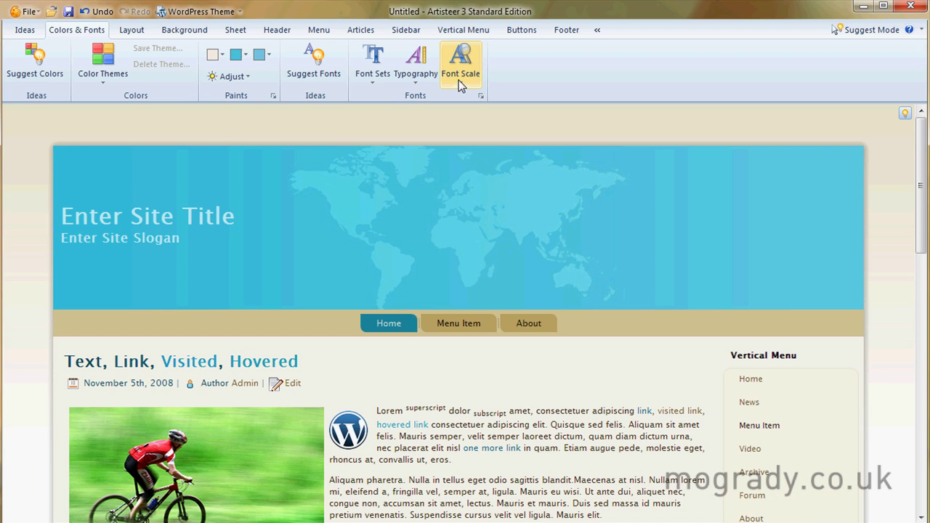
left_click(454, 88)
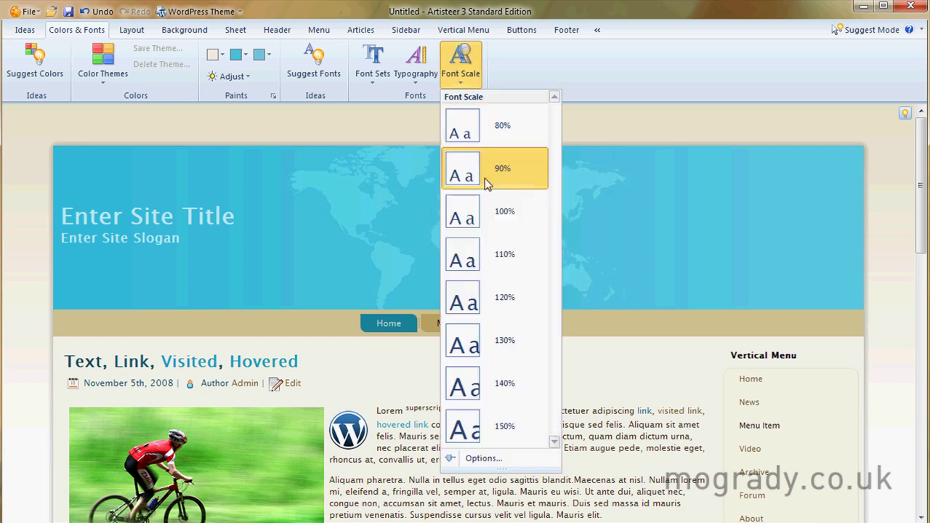
left_click(500, 340)
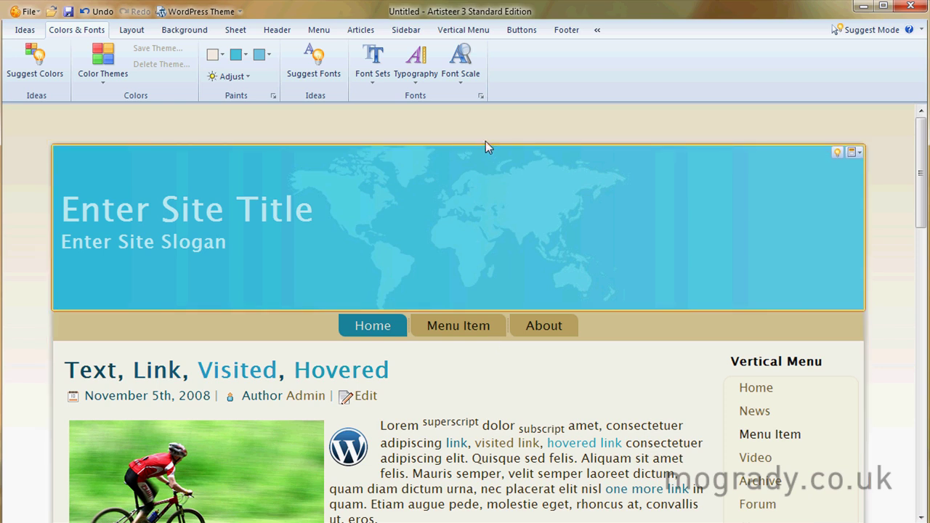
left_click(466, 83)
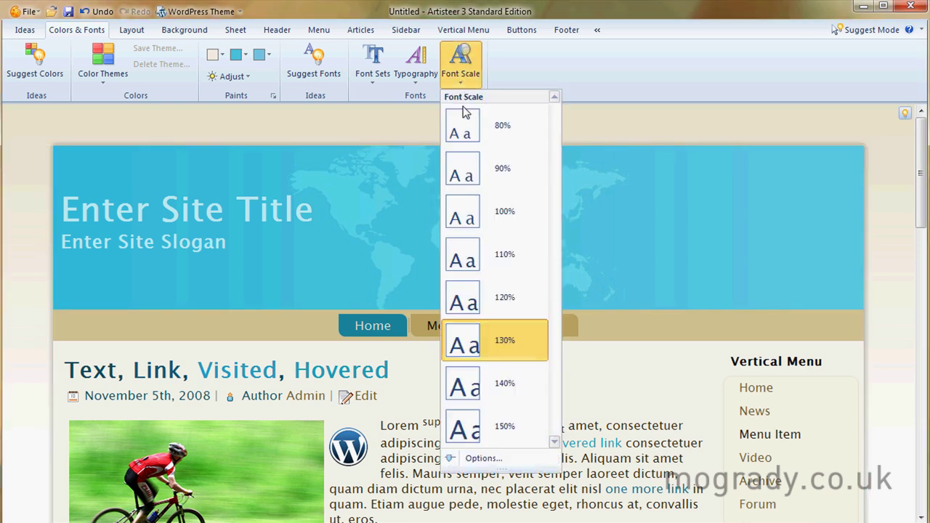
left_click(493, 265)
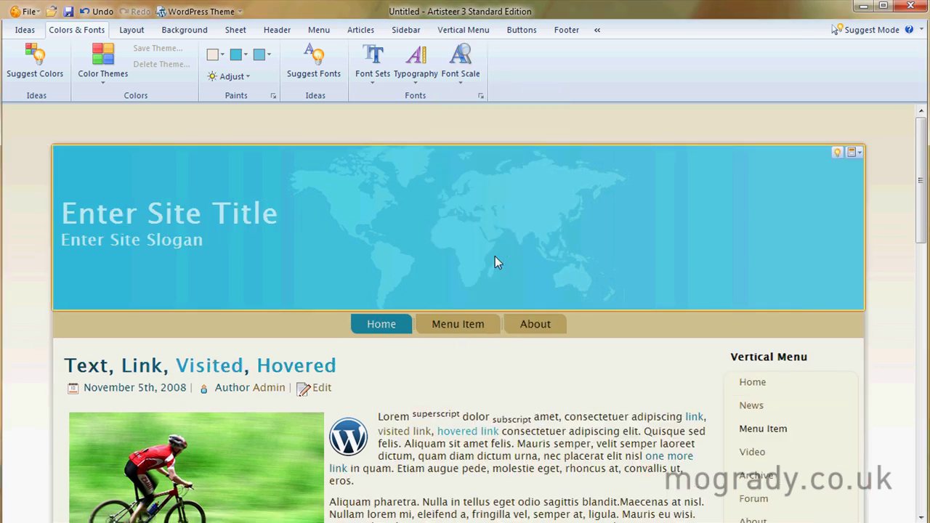